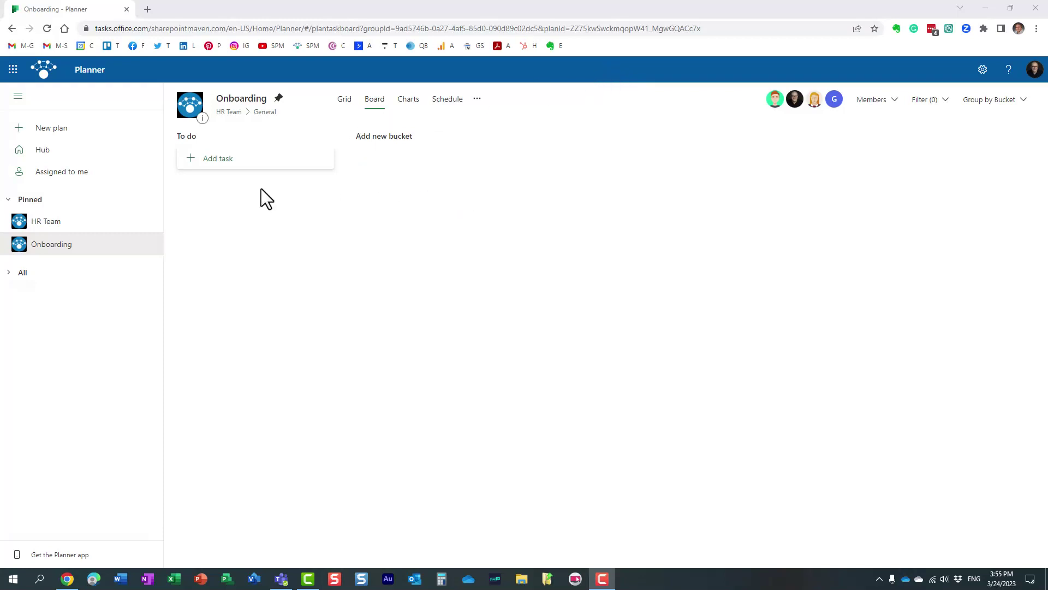
- Add a task named 'Some Task' due March 24 to the To do bucket
left_click(218, 160)
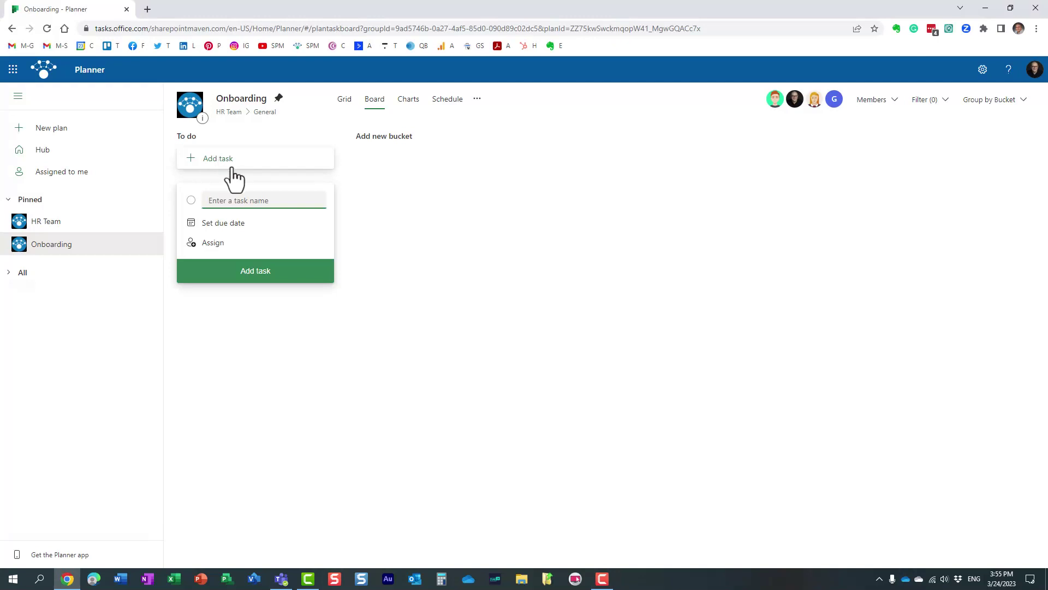
type("Some Task")
left_click(230, 224)
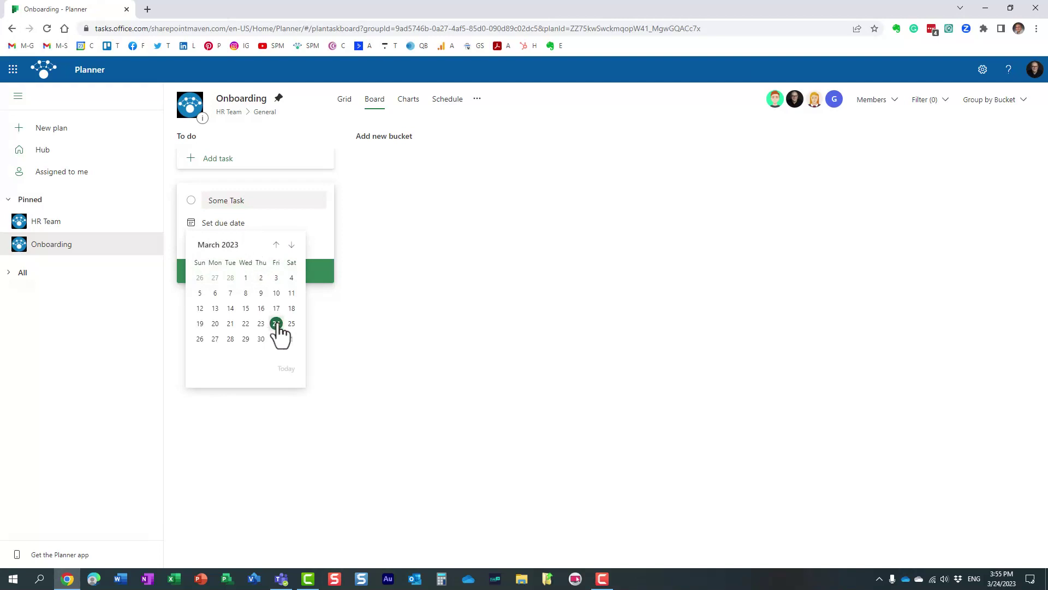
left_click(277, 324)
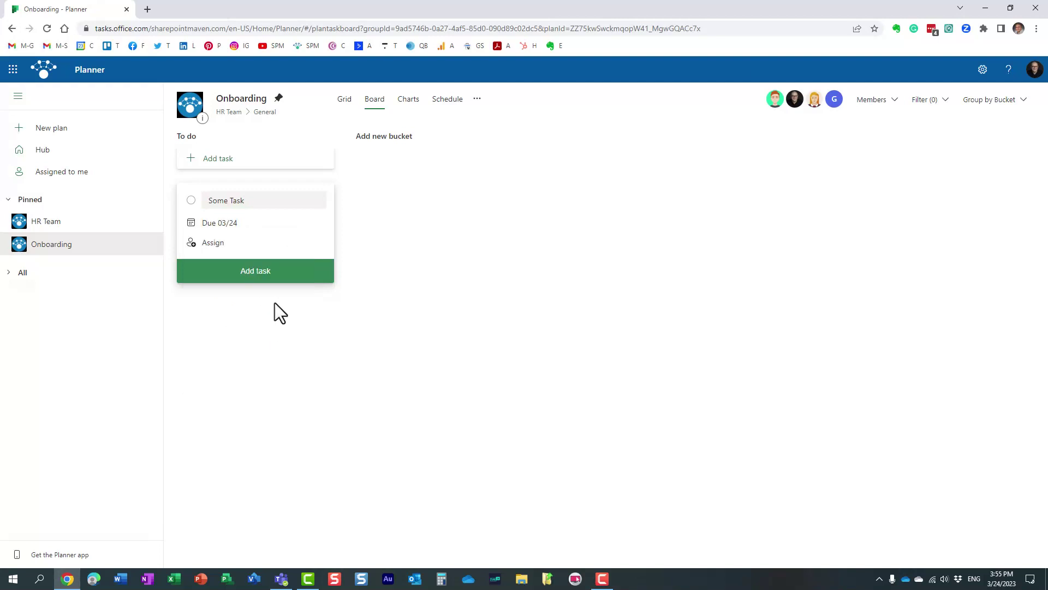
left_click(256, 278)
- Open the details of Some Task and bring up its Repeat options
key("Escape")
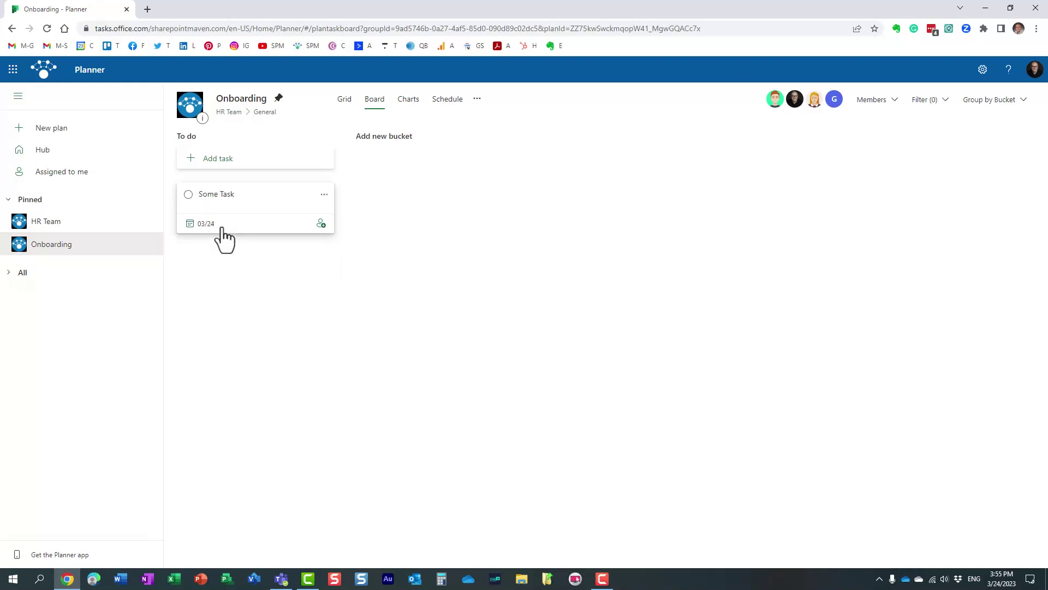
left_click(215, 194)
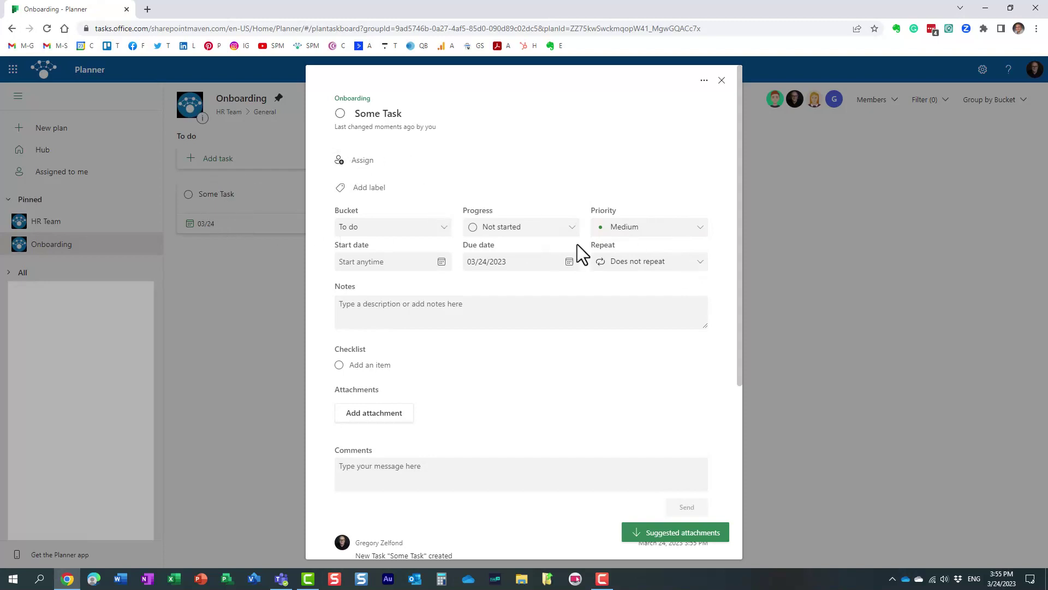
left_click(636, 265)
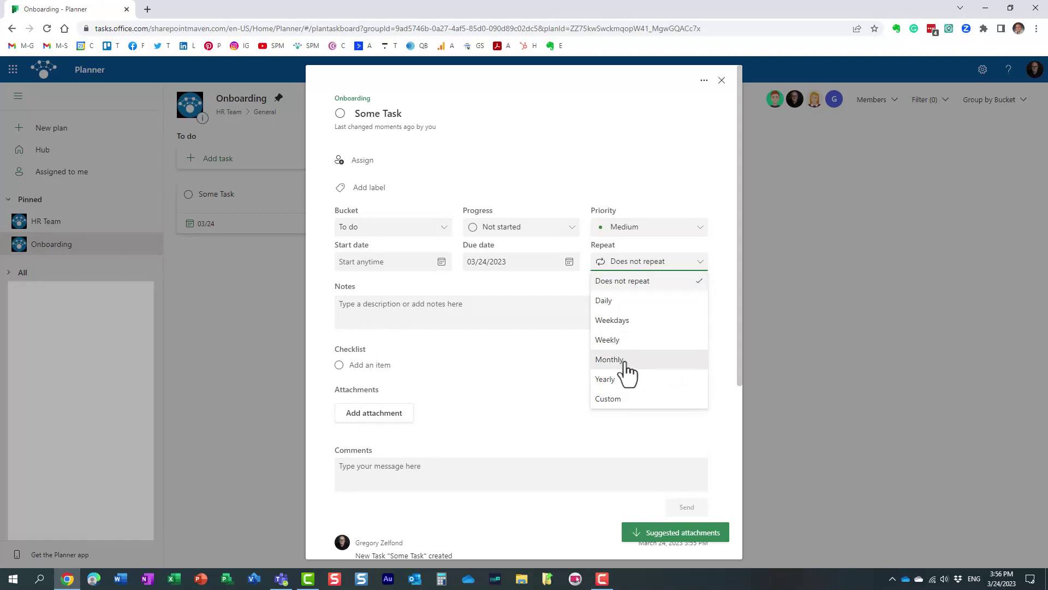
- Try a custom Tuesday-and-Friday weekly schedule, then set Some Task to repeat Weekly
left_click(633, 400)
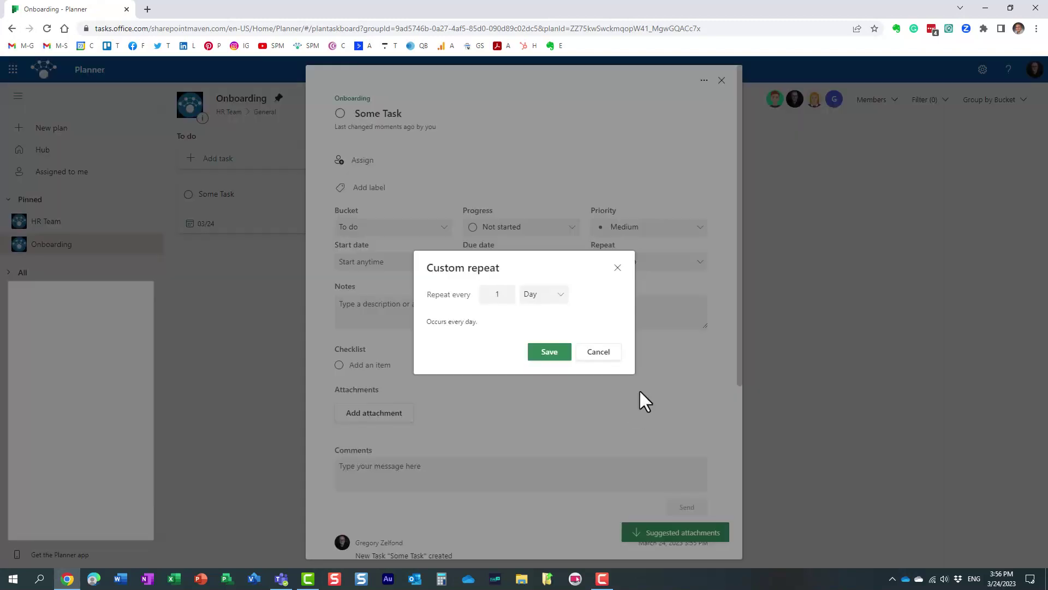
left_click(536, 298)
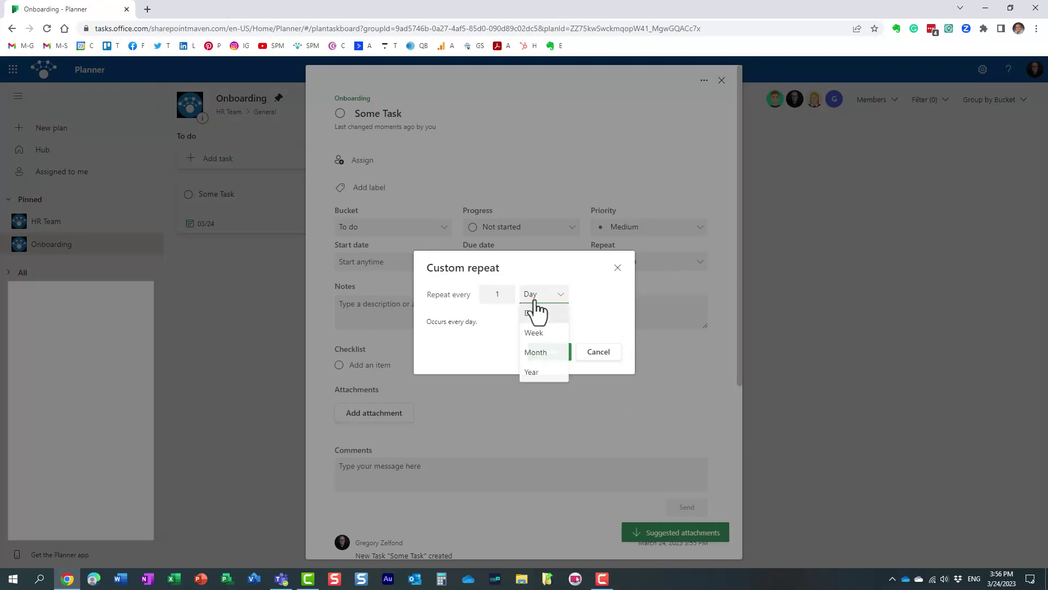
left_click(540, 334)
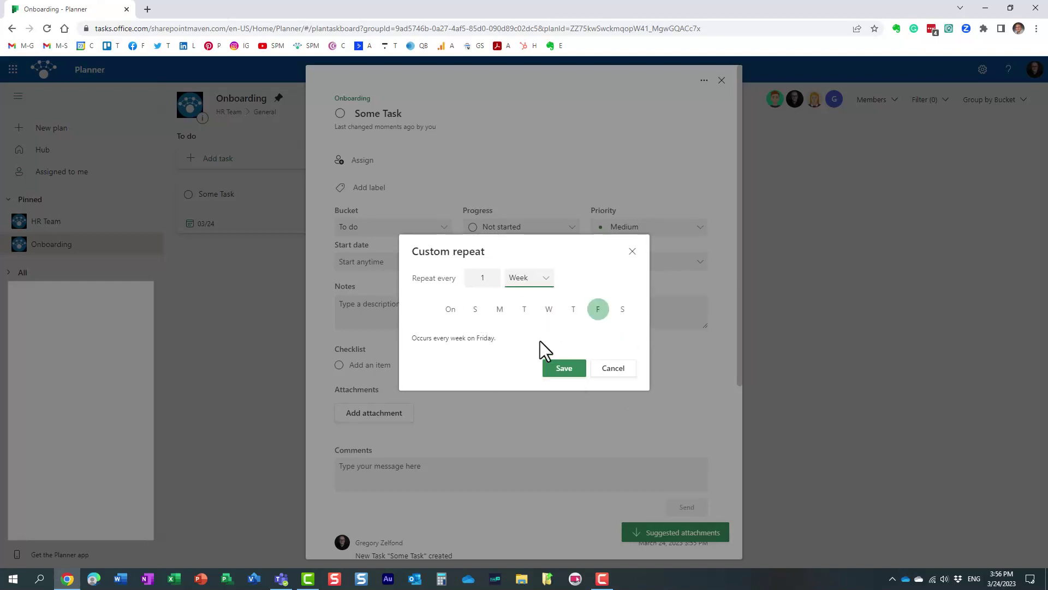
left_click(523, 311)
left_click(613, 374)
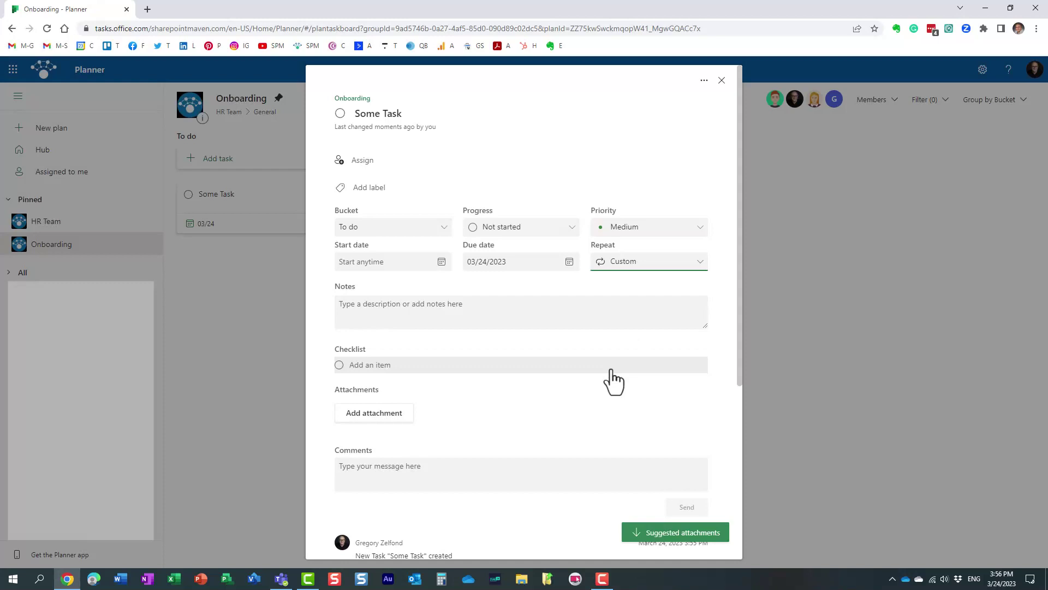
left_click(622, 271)
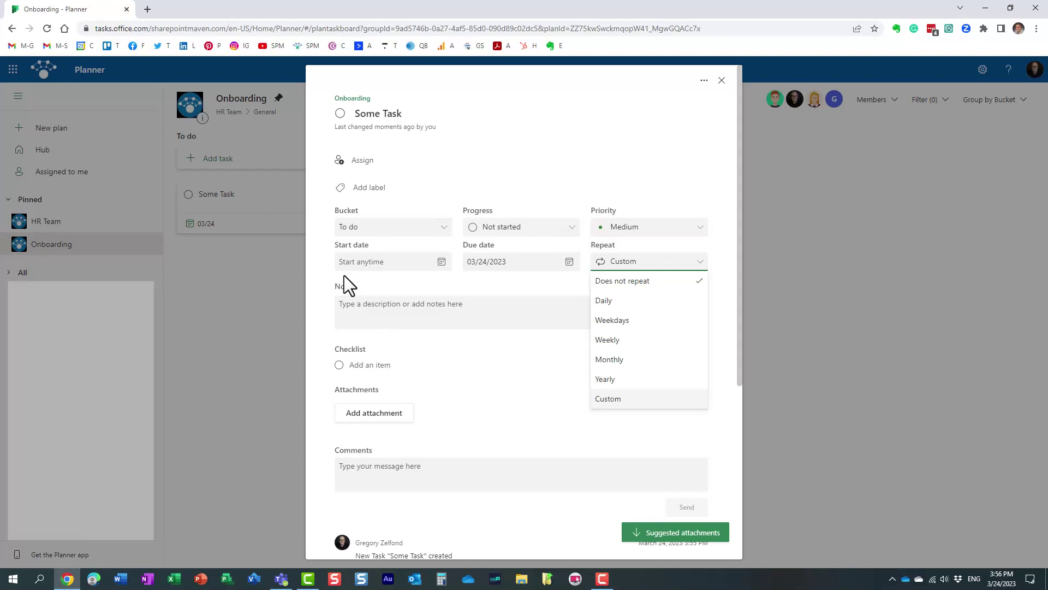
left_click(617, 338)
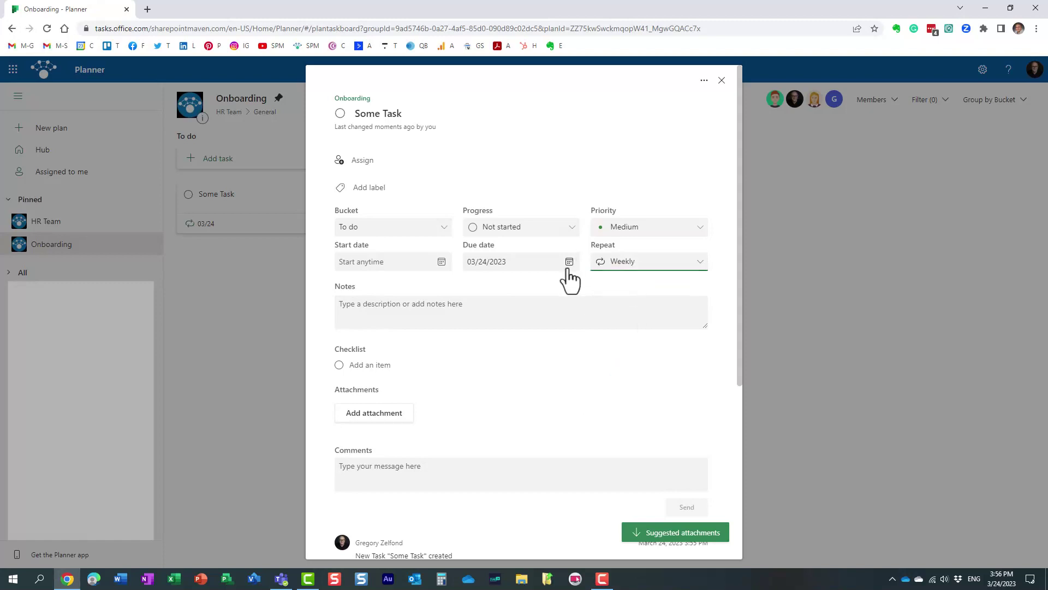
- Set Some Task's start date to March 24, assign it to a team member, and close the details
left_click(441, 262)
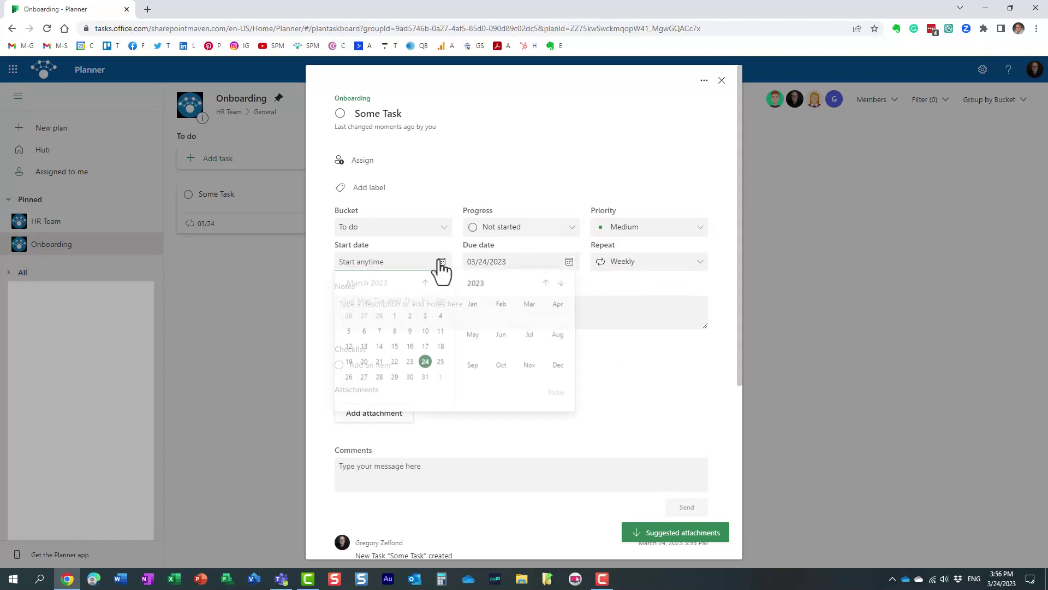
left_click(425, 363)
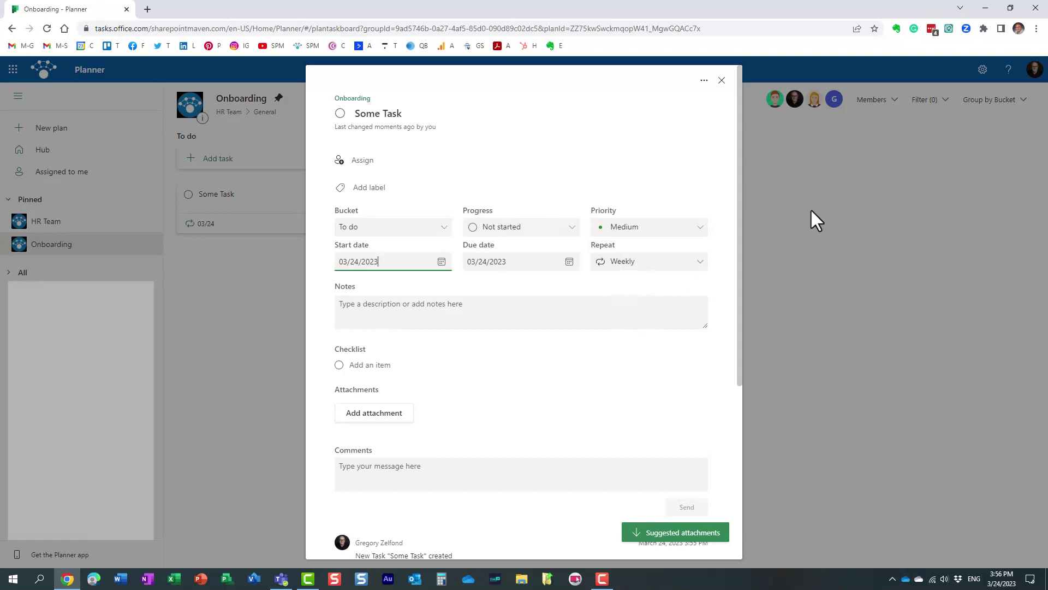
left_click(360, 163)
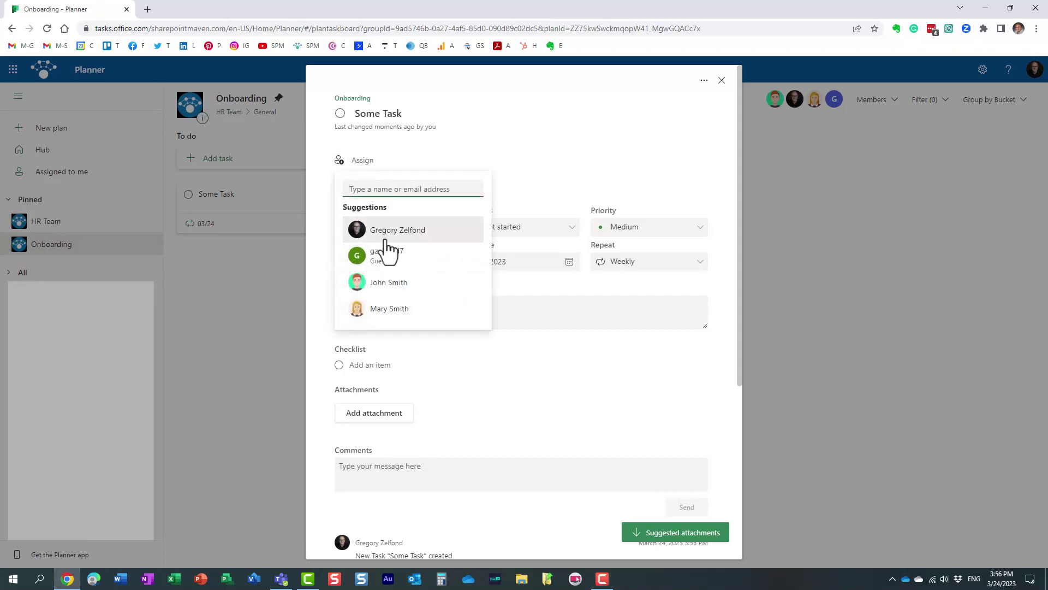
left_click(398, 312)
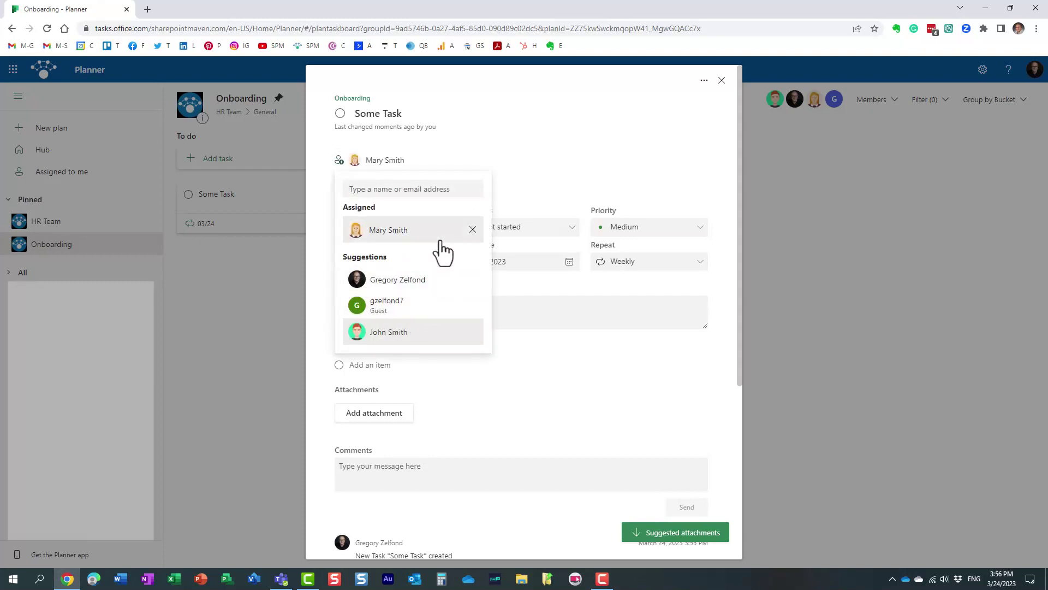
left_click(595, 155)
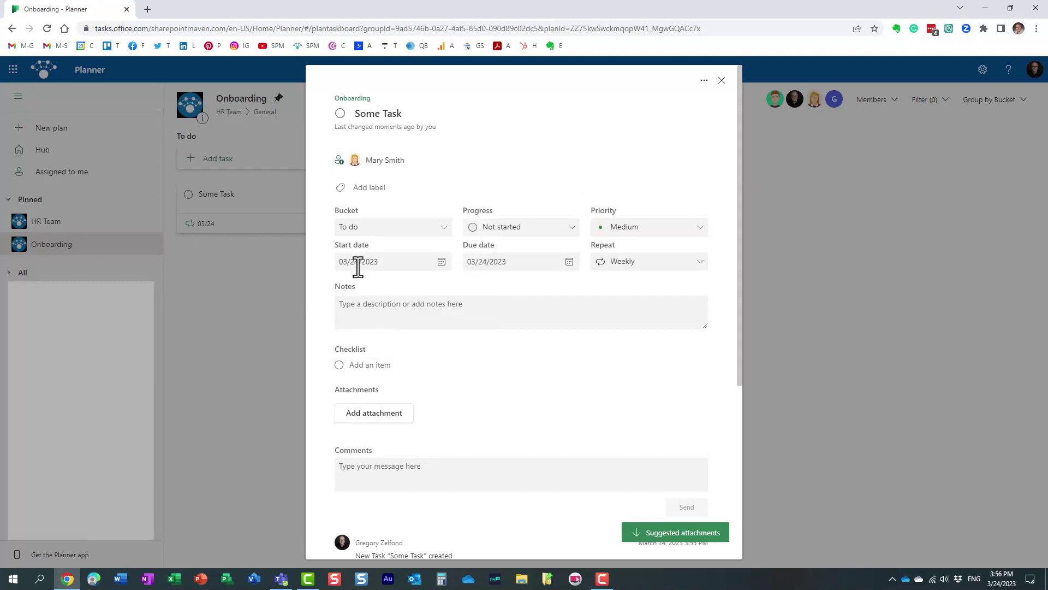
left_click(836, 255)
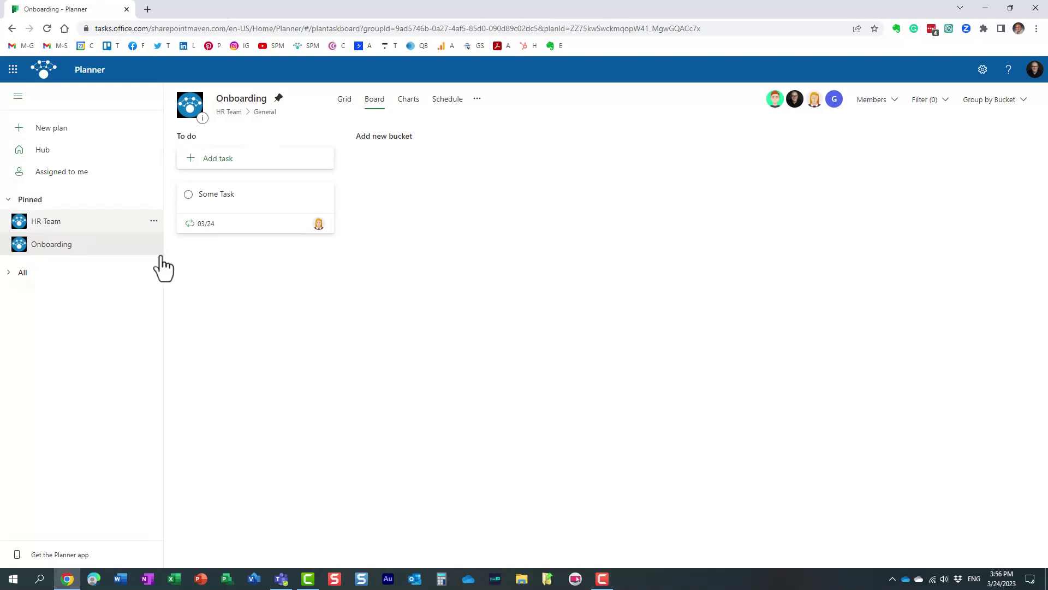
mouse_move(241, 243)
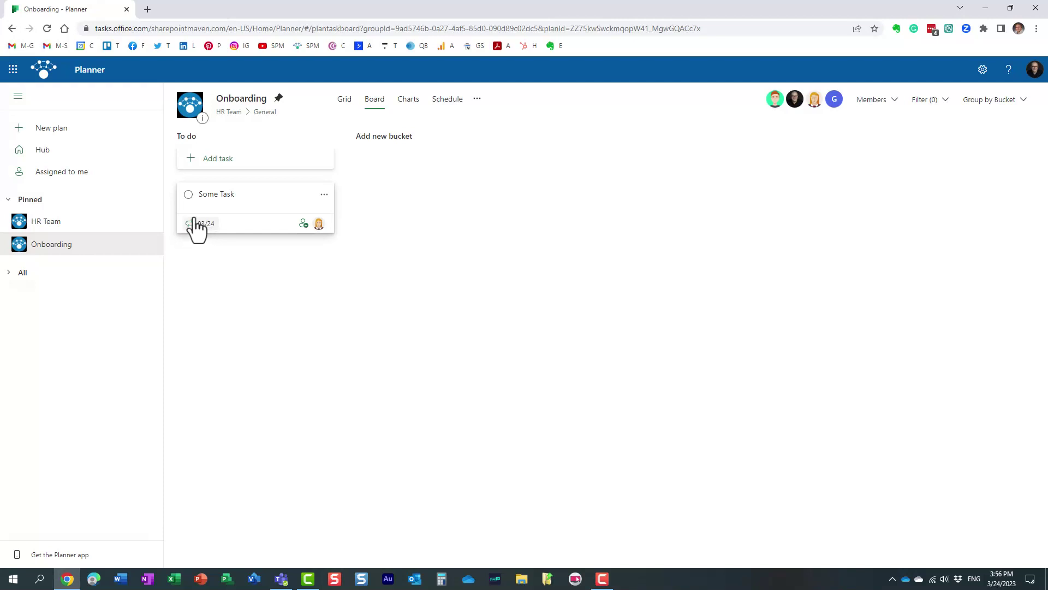
mouse_move(191, 229)
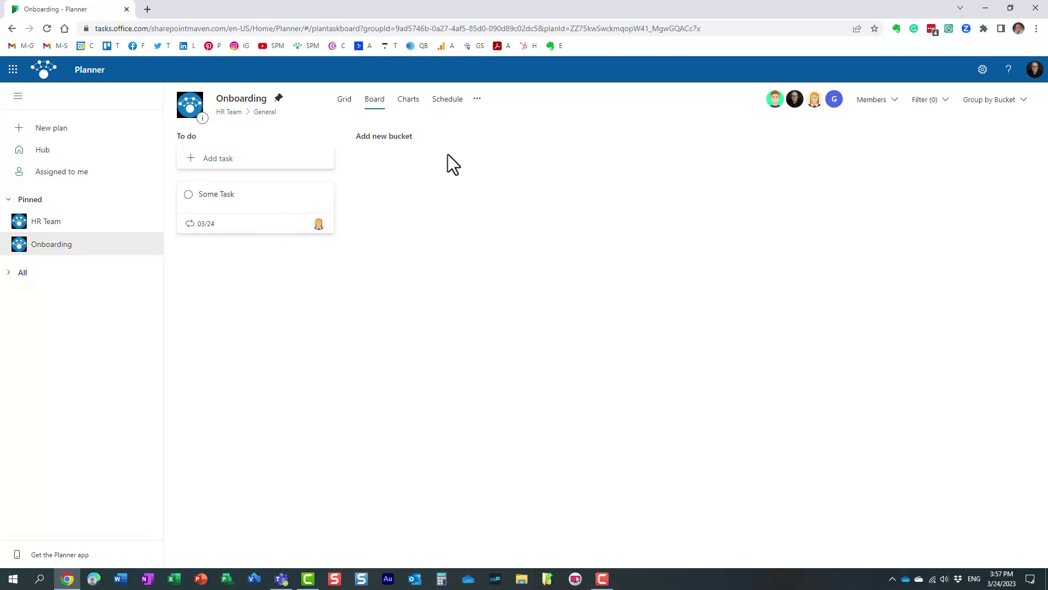
left_click(348, 100)
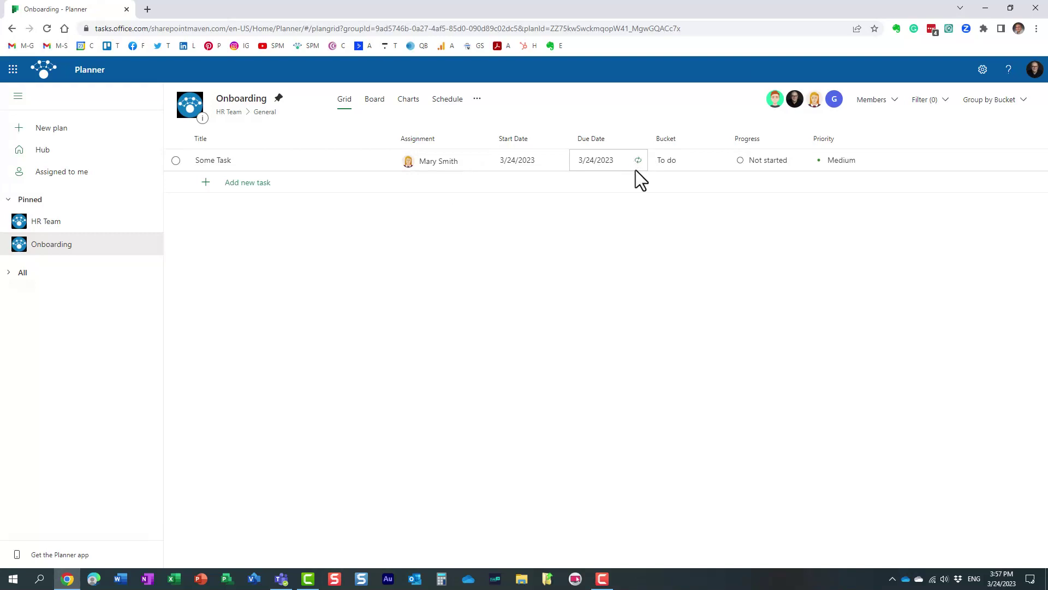
left_click(458, 112)
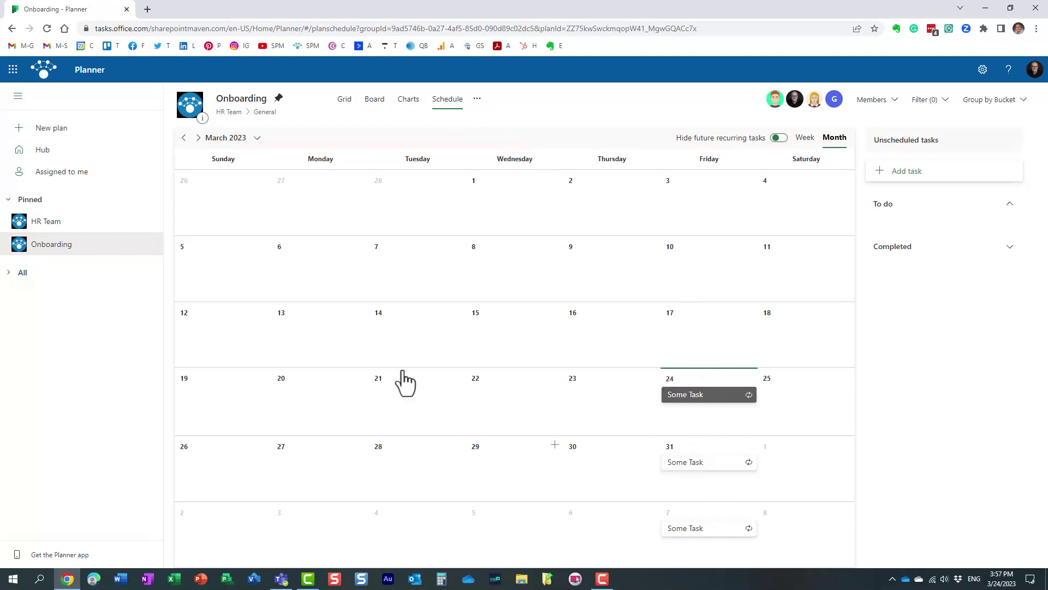
left_click(198, 138)
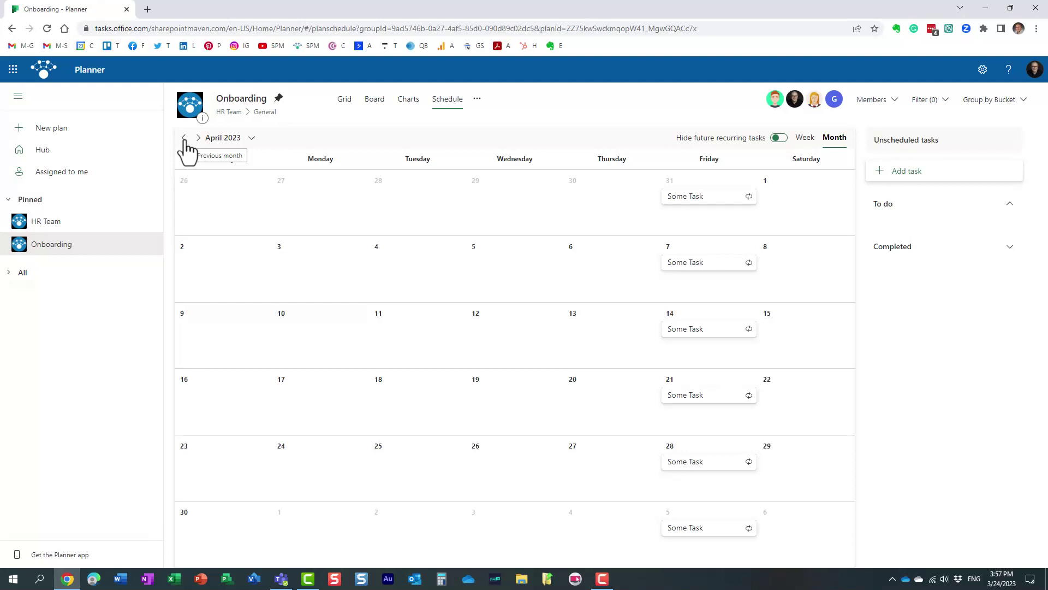
left_click(374, 101)
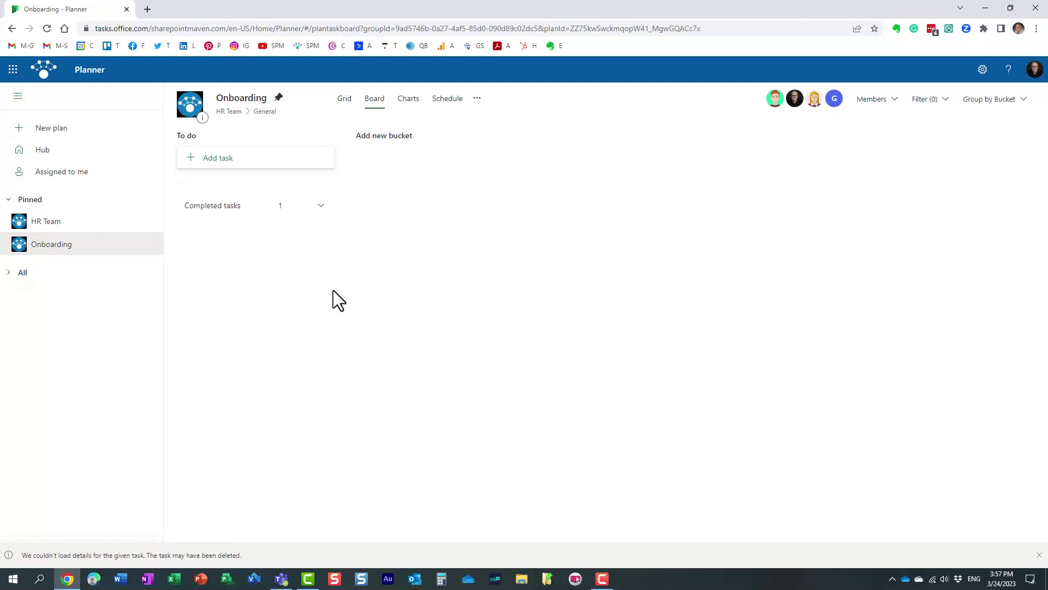
- Reload the plan and mark the 03/31 Some Task occurrence complete
left_click(45, 30)
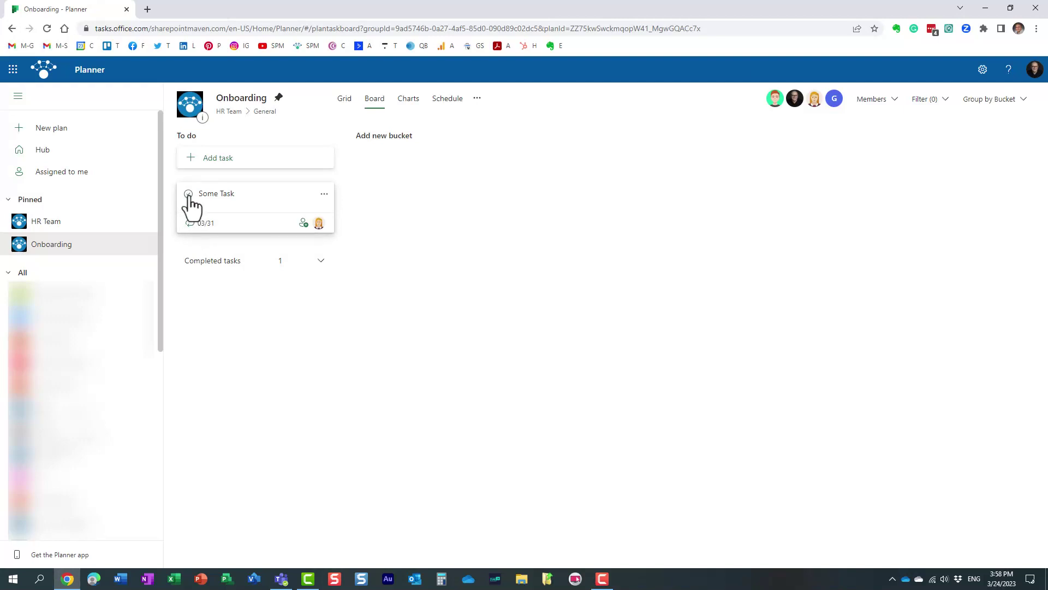
left_click(188, 194)
- Review Some Task's repeat setting in its details without changing it
left_click(232, 198)
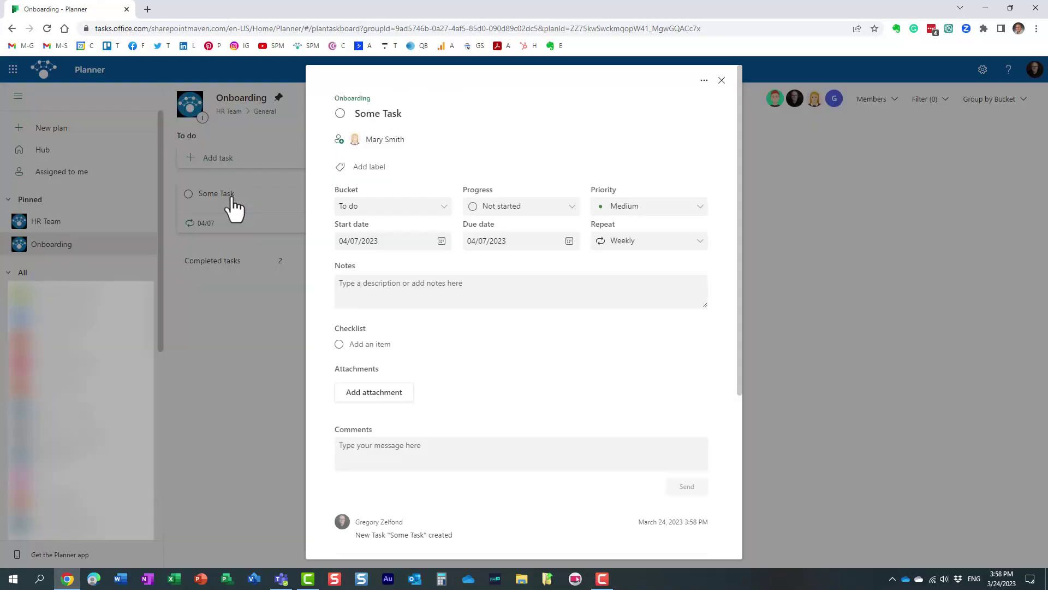
left_click(642, 245)
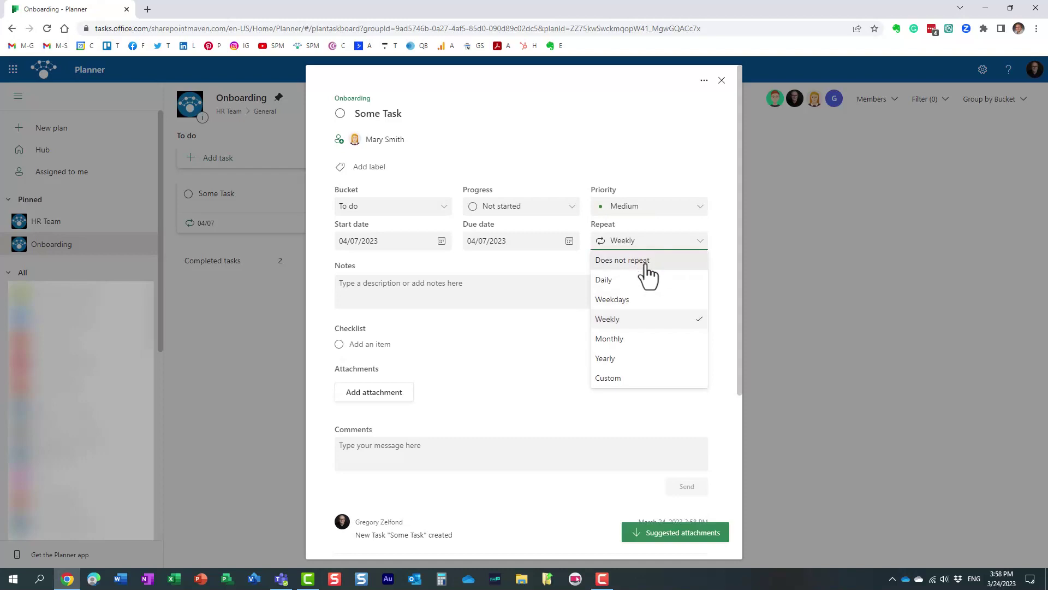
left_click(803, 269)
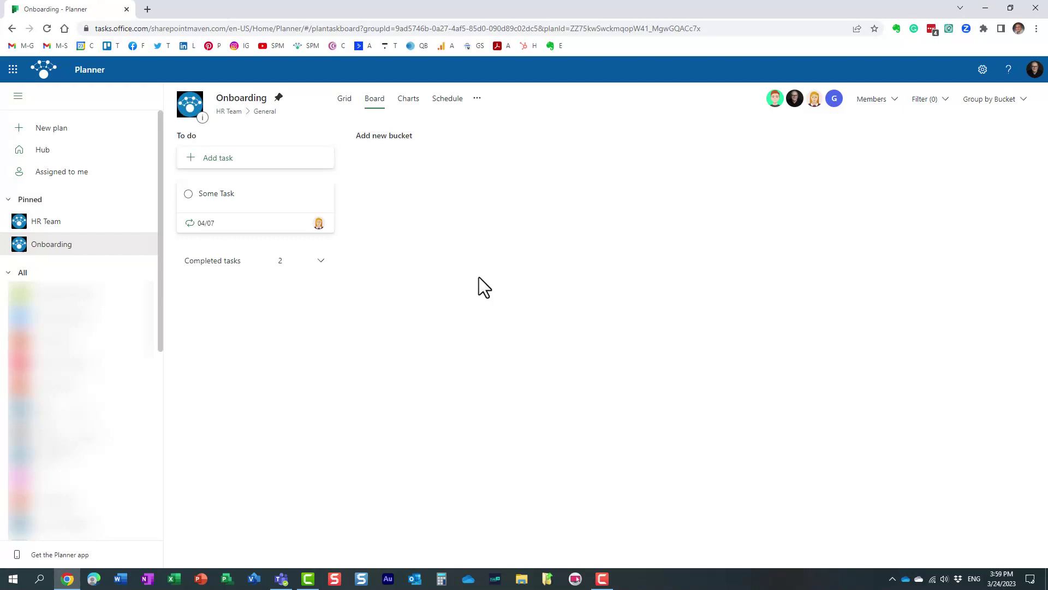
- Delete Some Task for this and all future tasks in the series
left_click(324, 194)
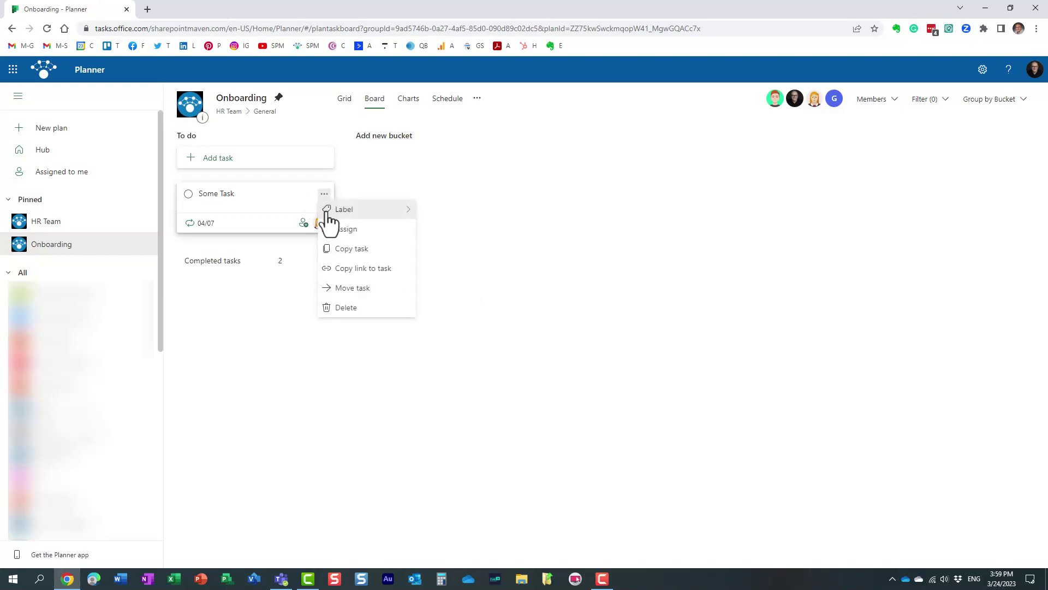
left_click(346, 307)
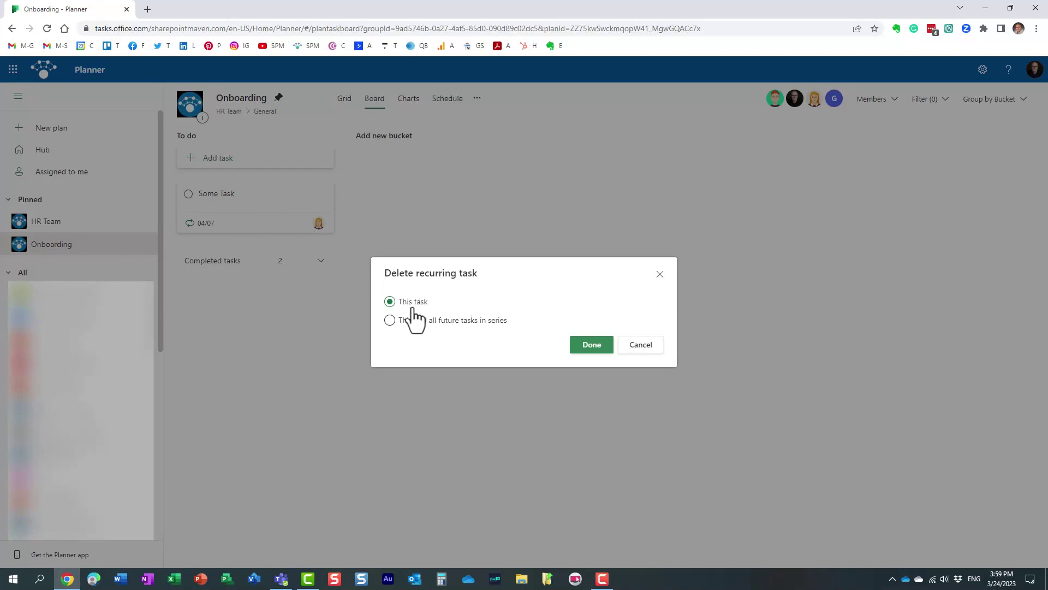
left_click(390, 320)
left_click(592, 345)
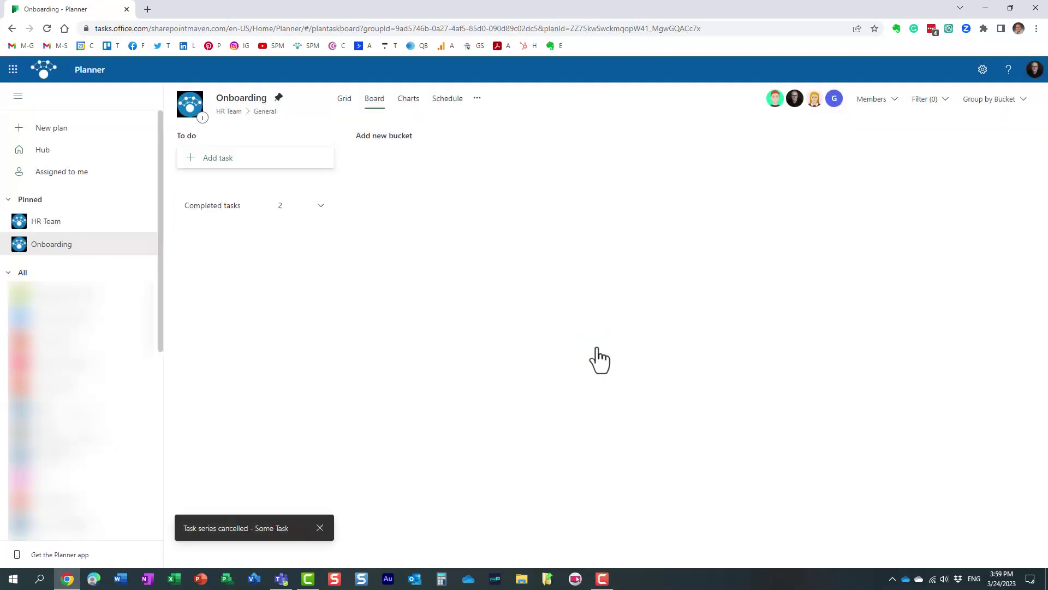
left_click(449, 100)
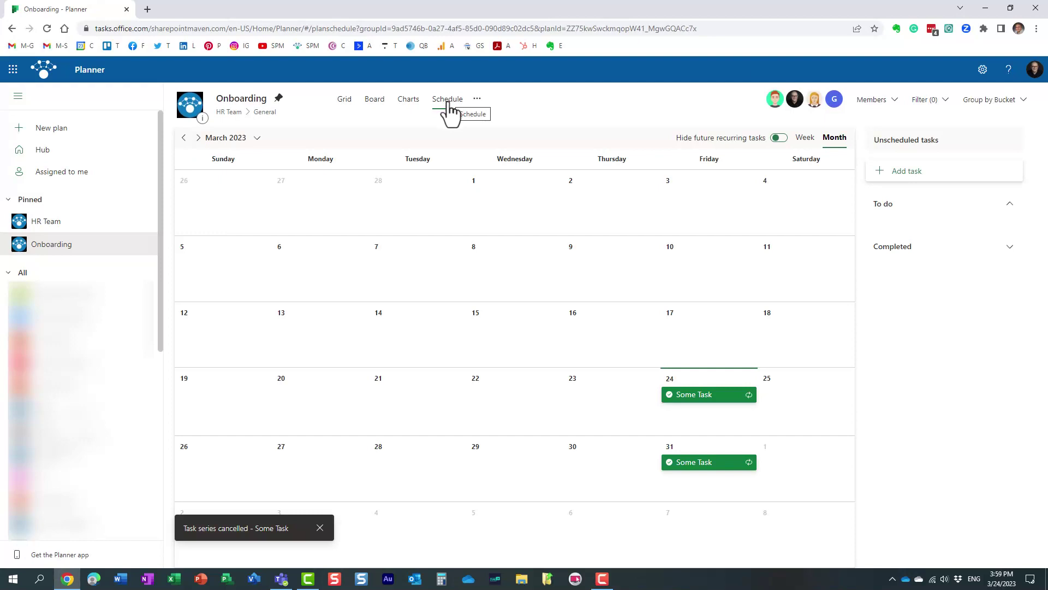
left_click(47, 28)
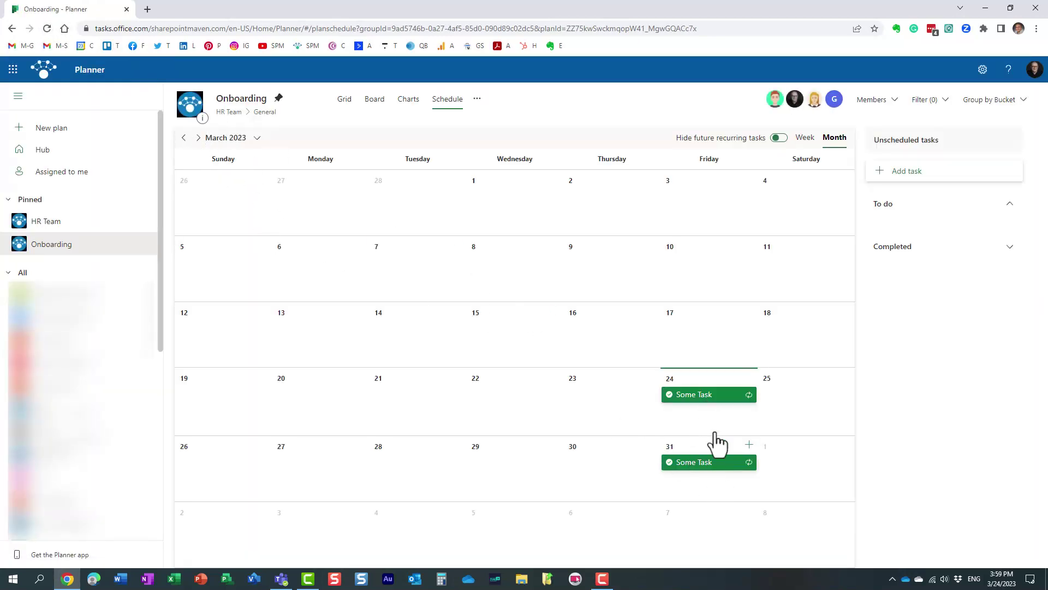
left_click(198, 138)
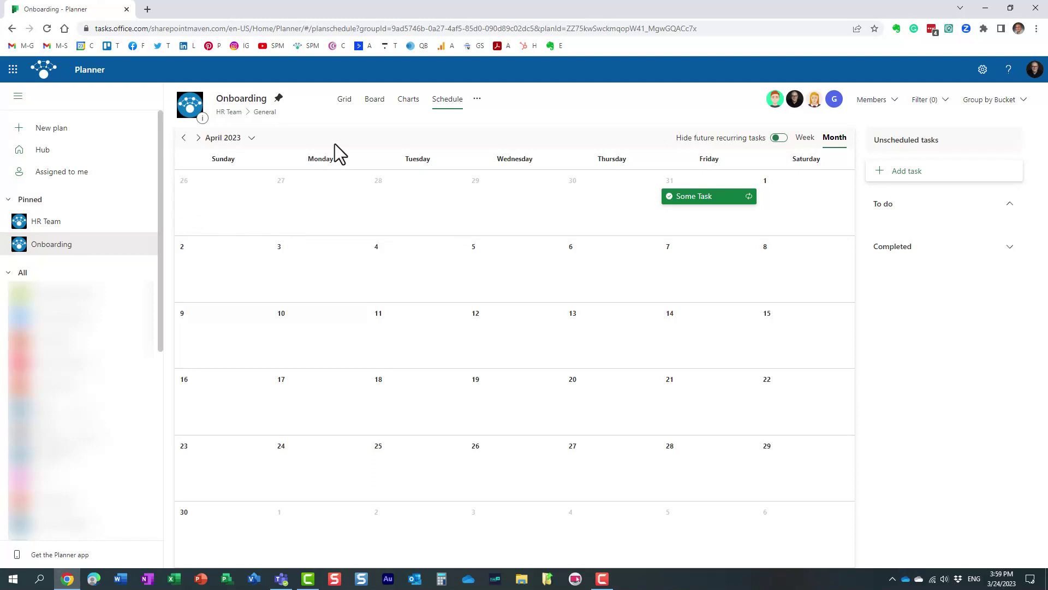
left_click(374, 104)
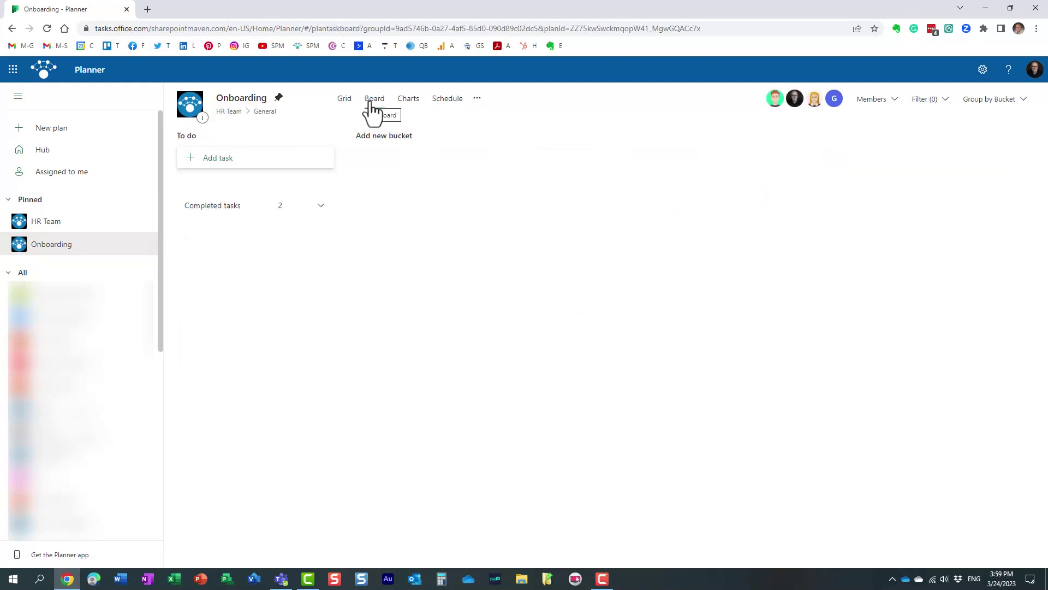